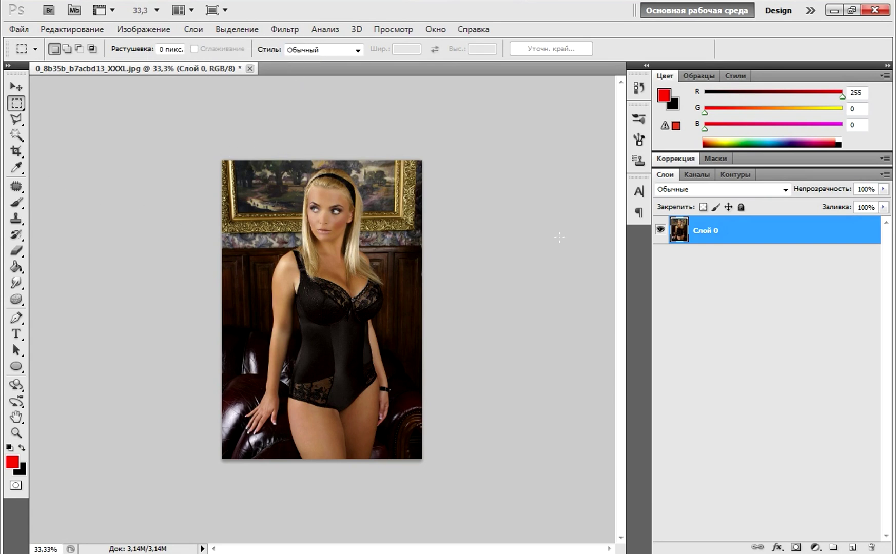
Step: Duplicate the photo layer and open the Liquify filter on the copy
{"action": "right_click", "coordinate": [747, 235]}
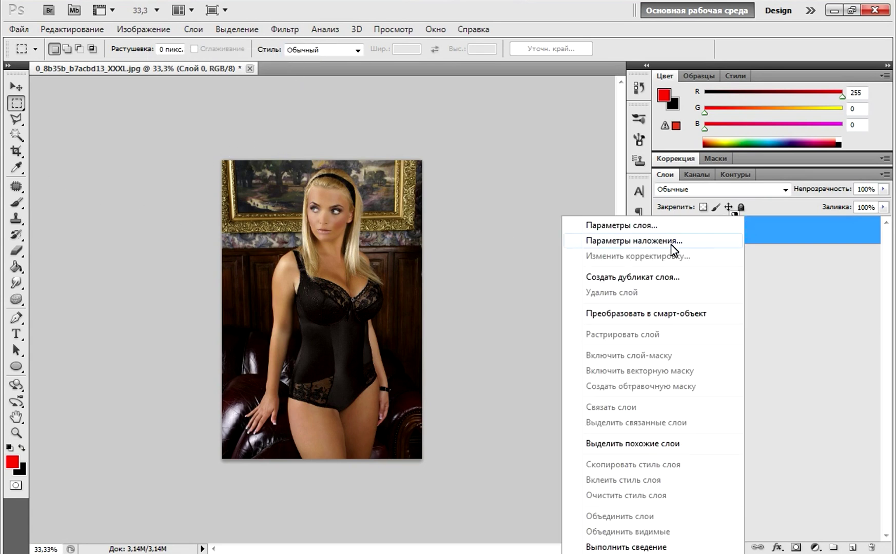
{"action": "left_click", "coordinate": [644, 282]}
{"action": "left_click", "coordinate": [554, 270]}
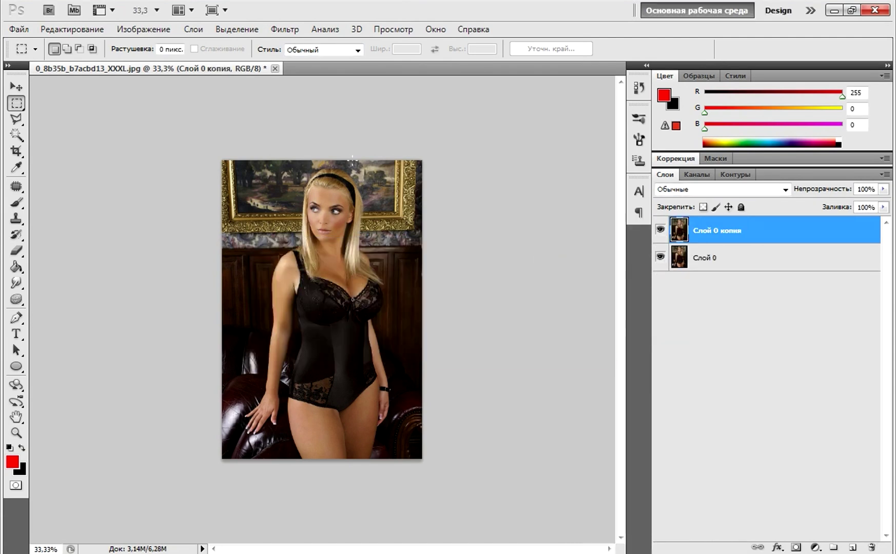
{"action": "left_click", "coordinate": [285, 29]}
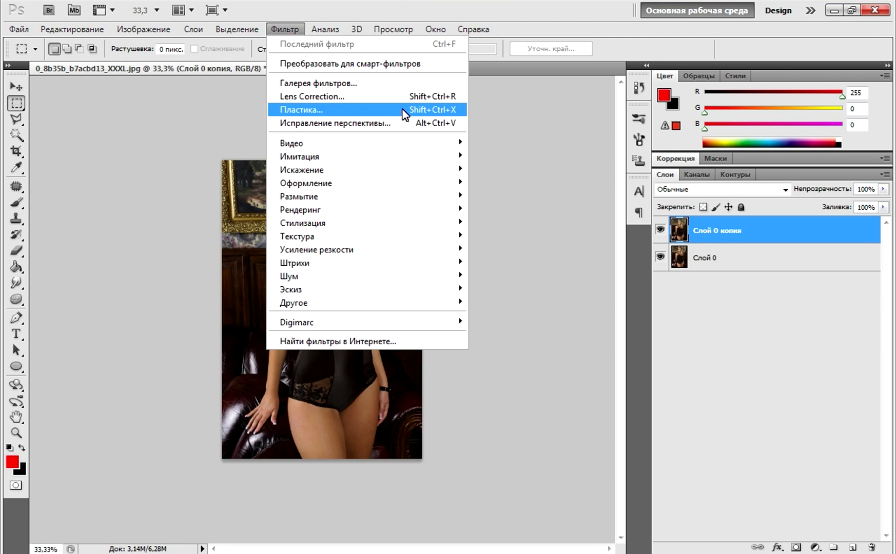
{"action": "left_click", "coordinate": [329, 111]}
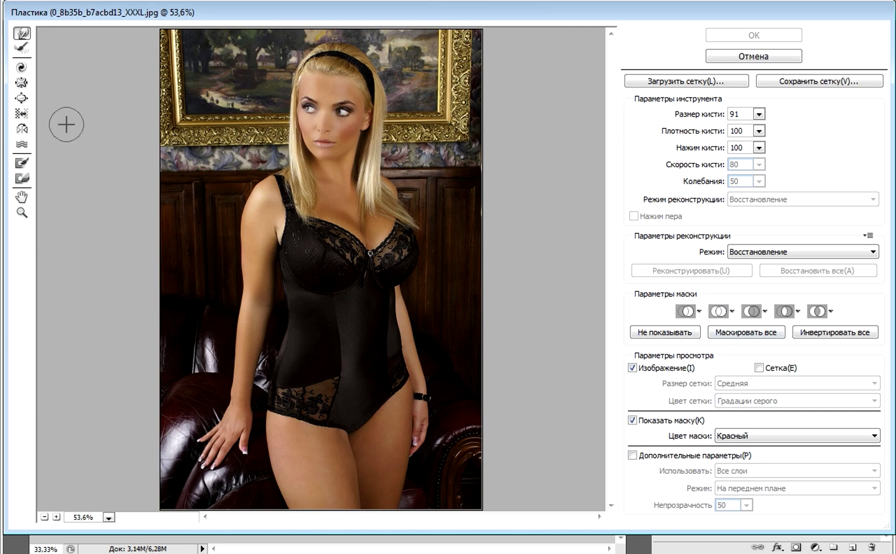
Step: Set up the Forward Warp brush with a pressure of 34 for work on the shoulder on the photo's left side
{"action": "left_click", "coordinate": [20, 200]}
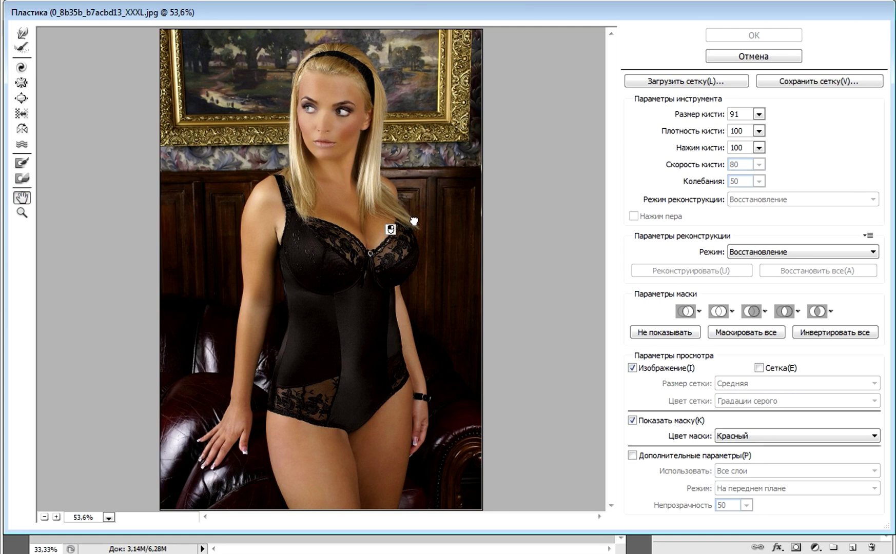
{"action": "left_click", "coordinate": [22, 215]}
{"action": "left_click", "coordinate": [329, 232]}
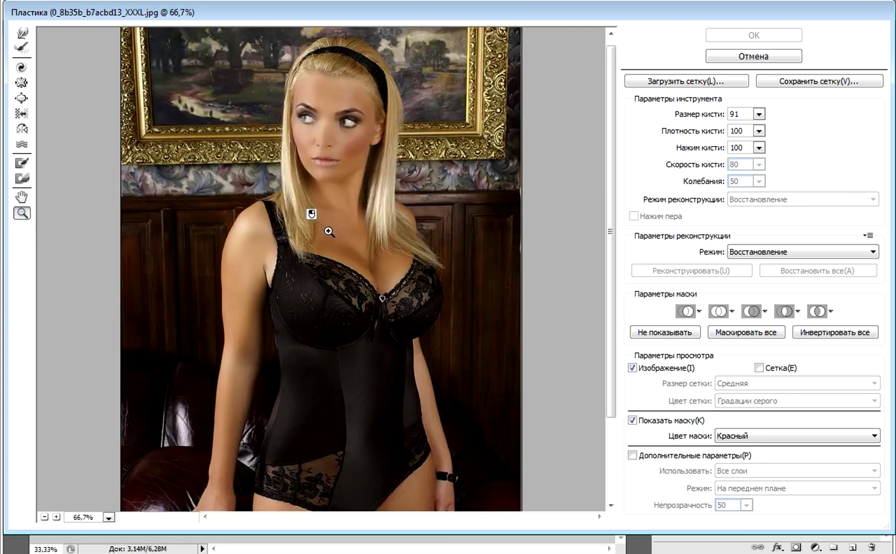
{"action": "left_click", "coordinate": [329, 232]}
{"action": "left_click", "coordinate": [329, 232]}
{"action": "mouse_move", "coordinate": [266, 141]}
{"action": "left_mouse_down"}
{"action": "mouse_move", "coordinate": [418, 345]}
{"action": "mouse_move", "coordinate": [296, 261]}
{"action": "left_mouse_up"}
{"action": "left_click_drag", "start_coordinate": [333, 361], "coordinate": [393, 225]}
{"action": "mouse_move", "coordinate": [265, 358]}
{"action": "left_mouse_down"}
{"action": "mouse_move", "coordinate": [325, 315]}
{"action": "mouse_move", "coordinate": [434, 205]}
{"action": "mouse_move", "coordinate": [333, 232]}
{"action": "mouse_move", "coordinate": [452, 246]}
{"action": "mouse_move", "coordinate": [346, 226]}
{"action": "mouse_move", "coordinate": [220, 186]}
{"action": "mouse_move", "coordinate": [278, 240]}
{"action": "mouse_move", "coordinate": [372, 292]}
{"action": "mouse_move", "coordinate": [300, 320]}
{"action": "mouse_move", "coordinate": [290, 300]}
{"action": "mouse_move", "coordinate": [295, 239]}
{"action": "mouse_move", "coordinate": [288, 264]}
{"action": "left_mouse_up"}
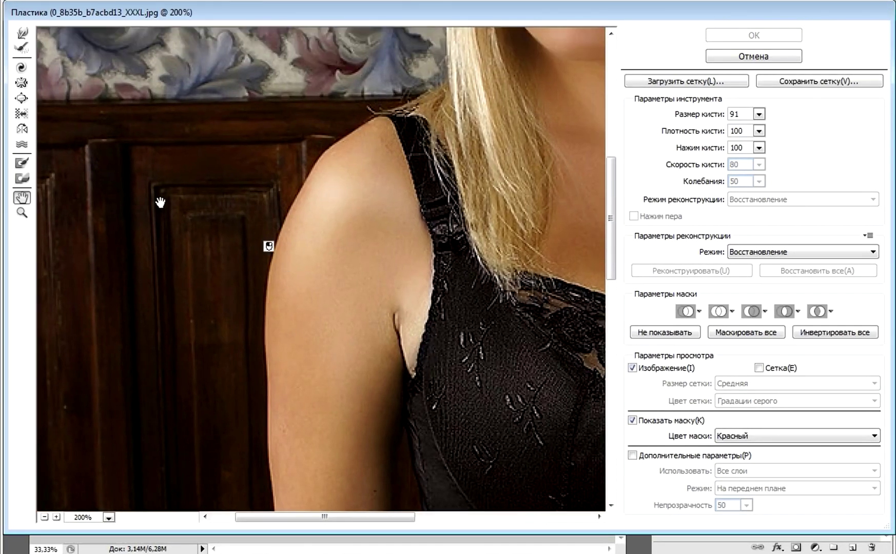
{"action": "left_click", "coordinate": [22, 33]}
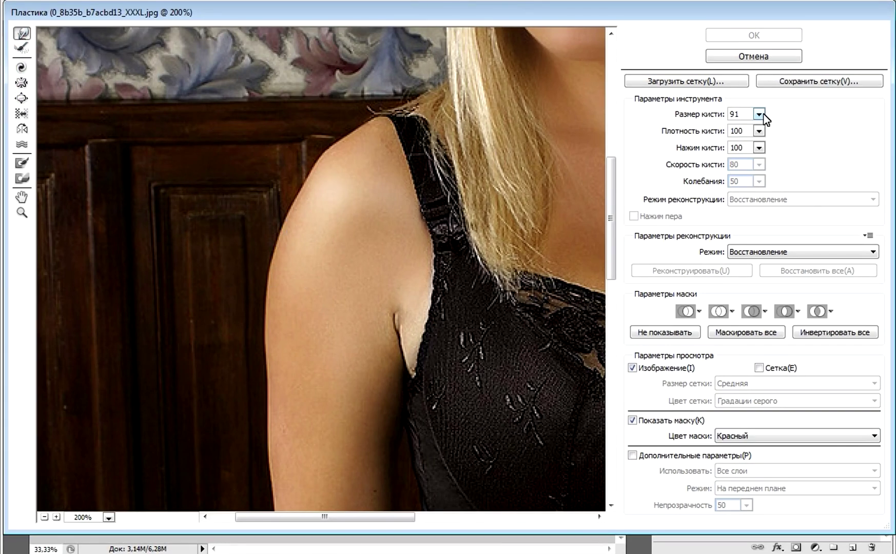
{"action": "left_click", "coordinate": [758, 148]}
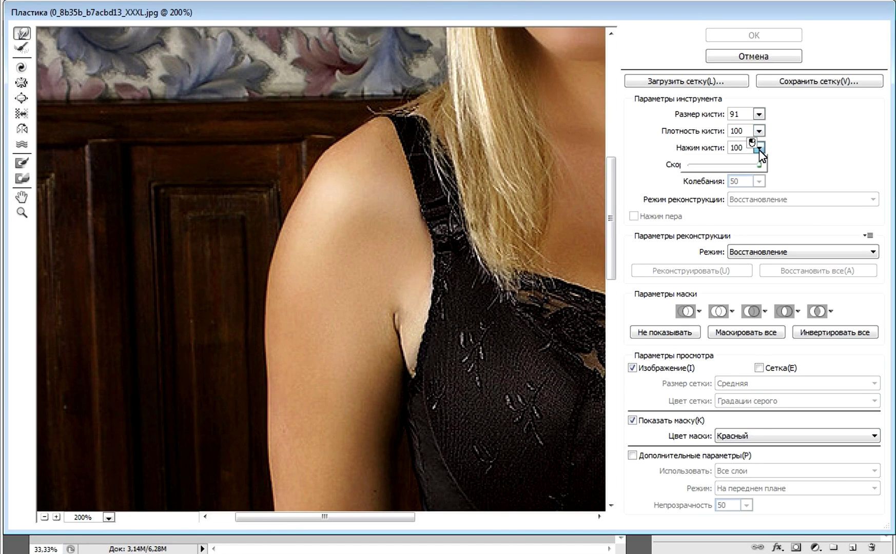
{"action": "left_click", "coordinate": [797, 154]}
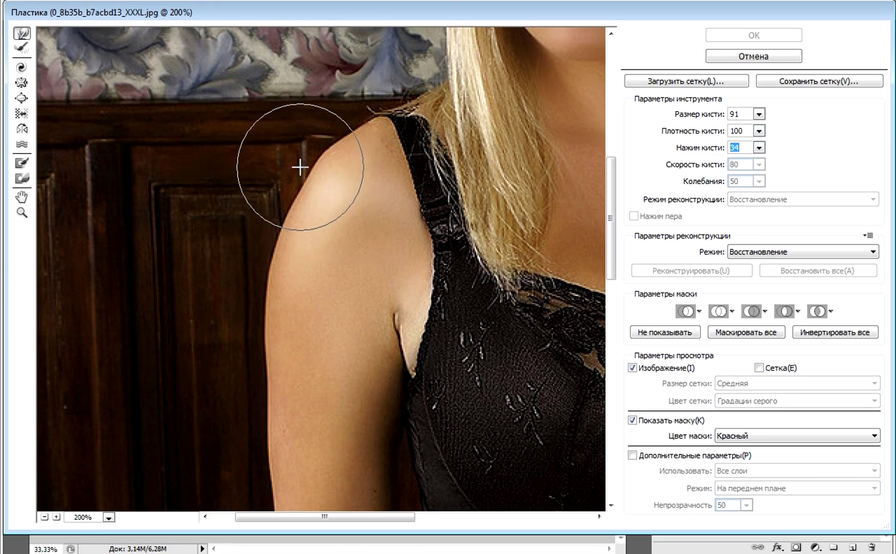
Step: Push the outer contour of the shoulder and upper arm inward with Forward Warp, using brush size 91 and pressure 34
{"action": "mouse_move", "coordinate": [305, 152]}
{"action": "left_mouse_down"}
{"action": "mouse_move", "coordinate": [277, 206]}
{"action": "mouse_move", "coordinate": [278, 222]}
{"action": "mouse_move", "coordinate": [262, 246]}
{"action": "left_mouse_up"}
{"action": "mouse_move", "coordinate": [252, 285]}
{"action": "left_mouse_down"}
{"action": "mouse_move", "coordinate": [238, 316]}
{"action": "mouse_move", "coordinate": [246, 319]}
{"action": "left_mouse_up"}
{"action": "left_click_drag", "start_coordinate": [241, 352], "coordinate": [248, 357]}
{"action": "left_click_drag", "start_coordinate": [237, 408], "coordinate": [251, 464]}
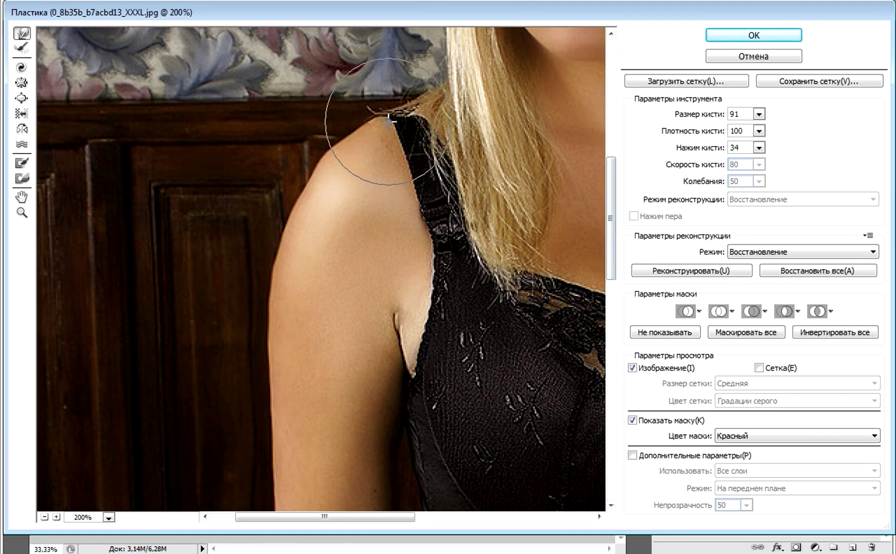
{"action": "left_click_drag", "start_coordinate": [374, 114], "coordinate": [373, 116]}
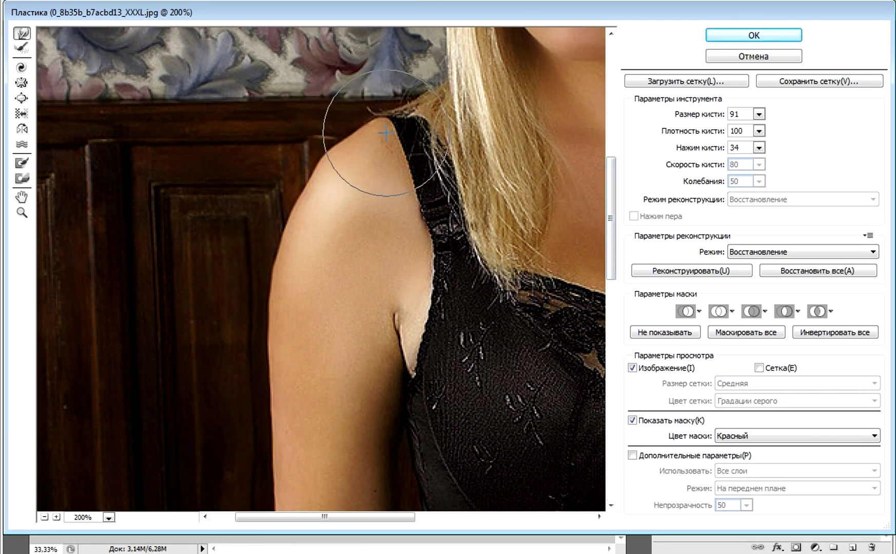
{"action": "mouse_move", "coordinate": [609, 202]}
{"action": "left_mouse_down"}
{"action": "mouse_move", "coordinate": [608, 227]}
{"action": "mouse_move", "coordinate": [611, 167]}
{"action": "mouse_move", "coordinate": [608, 238]}
{"action": "mouse_move", "coordinate": [611, 184]}
{"action": "mouse_move", "coordinate": [617, 249]}
{"action": "mouse_move", "coordinate": [612, 216]}
{"action": "left_mouse_up"}
{"action": "left_click_drag", "start_coordinate": [248, 360], "coordinate": [254, 359]}
{"action": "left_click_drag", "start_coordinate": [257, 299], "coordinate": [260, 244]}
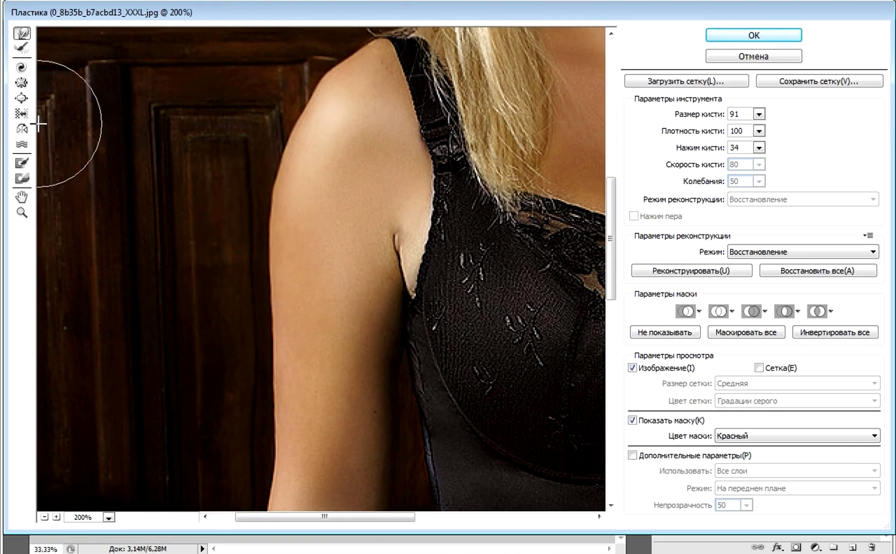
Step: Pucker the shoulder and upper arm with a size 91 brush, then undo the last pucker stroke
{"action": "left_click", "coordinate": [22, 83]}
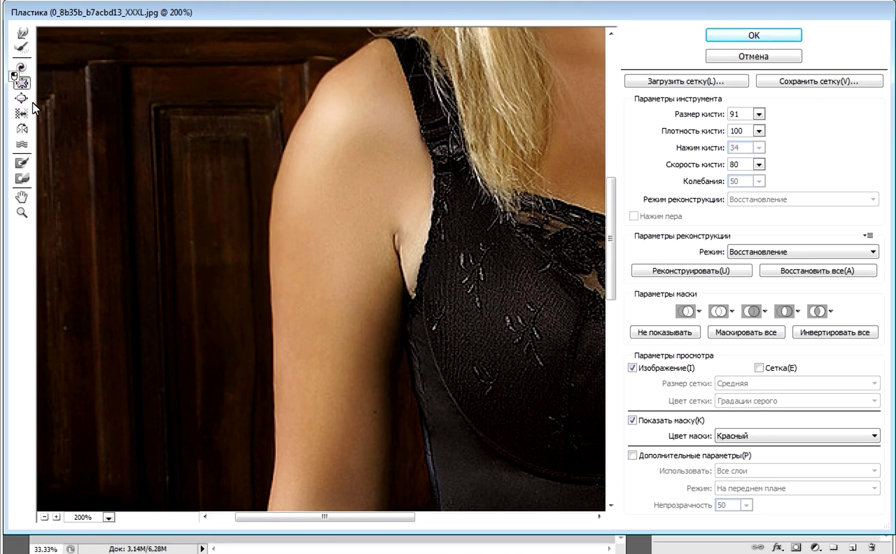
{"action": "left_click", "coordinate": [304, 197]}
{"action": "left_click", "coordinate": [318, 255]}
{"action": "mouse_move", "coordinate": [318, 249]}
{"action": "left_mouse_down"}
{"action": "mouse_move", "coordinate": [314, 340]}
{"action": "mouse_move", "coordinate": [318, 150]}
{"action": "mouse_move", "coordinate": [327, 175]}
{"action": "mouse_move", "coordinate": [316, 225]}
{"action": "mouse_move", "coordinate": [333, 253]}
{"action": "mouse_move", "coordinate": [315, 193]}
{"action": "mouse_move", "coordinate": [342, 250]}
{"action": "left_mouse_up"}
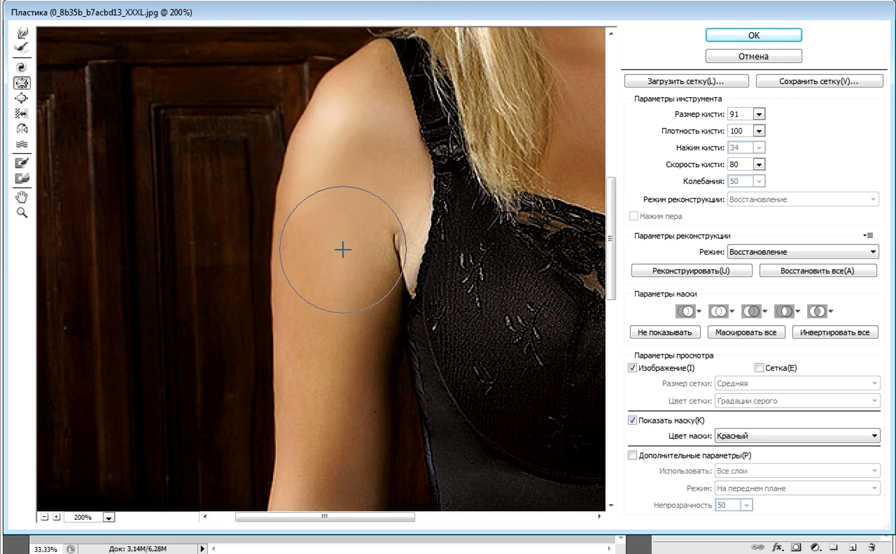
{"action": "key", "text": "ctrl+z"}
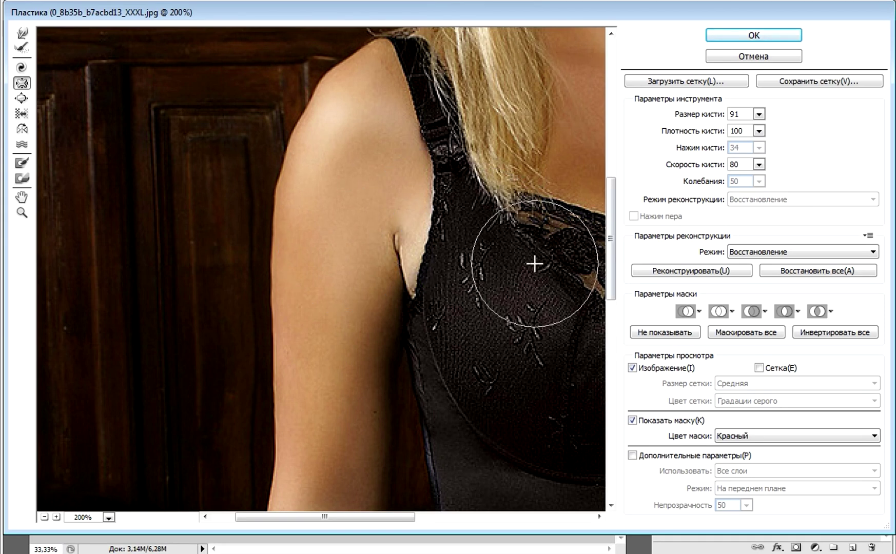
Step: Slim the thigh, hip and waist contours with Forward Warp, using brush size 91 and pressure 34
{"action": "scroll", "coordinate": [288, 241], "scroll_direction": "down", "scroll_amount": 4, "text": "alt"}
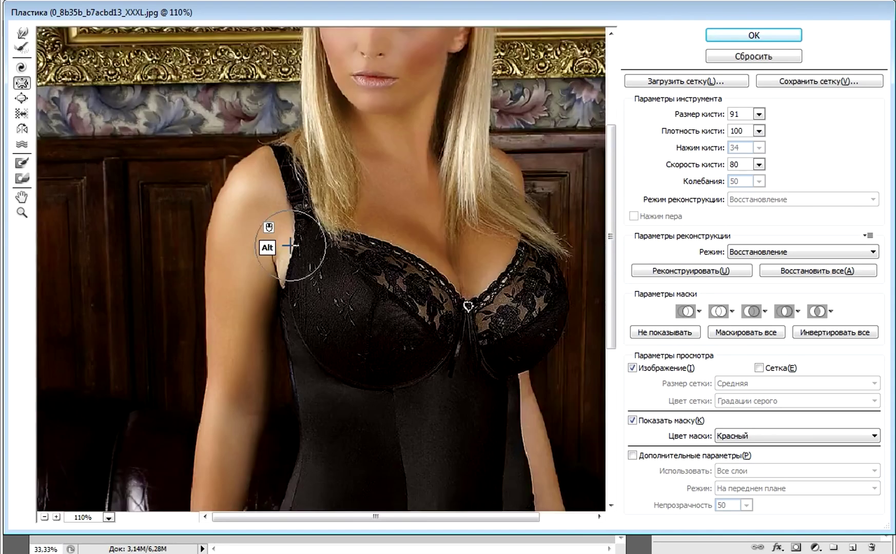
{"action": "scroll", "coordinate": [336, 366], "scroll_direction": "down", "scroll_amount": 5}
{"action": "scroll", "coordinate": [274, 480], "scroll_direction": "up", "scroll_amount": 2, "text": "alt"}
{"action": "scroll", "coordinate": [254, 405], "scroll_direction": "up", "scroll_amount": 2, "text": "alt"}
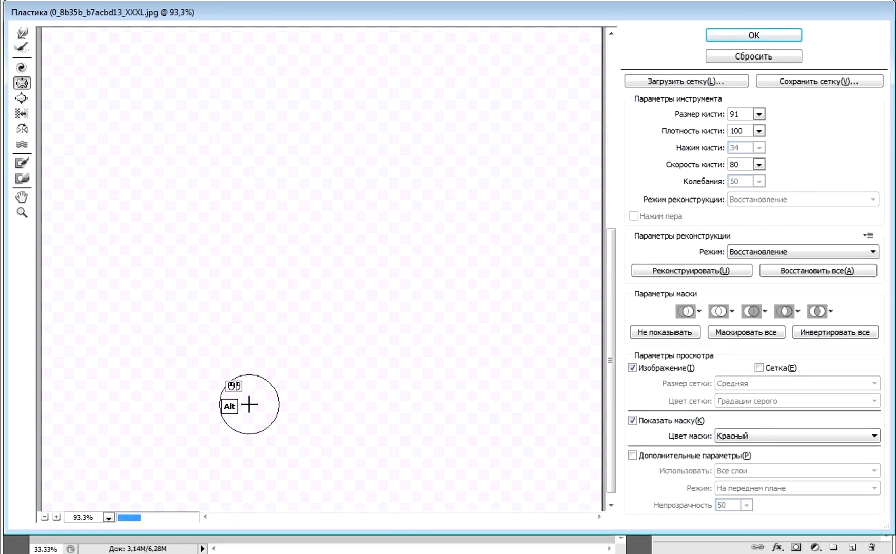
{"action": "left_click", "coordinate": [20, 34]}
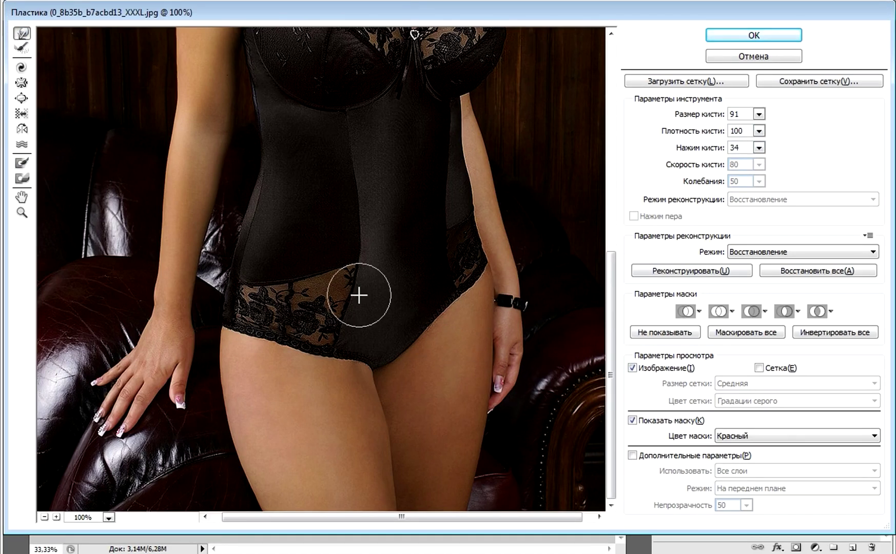
{"action": "mouse_move", "coordinate": [222, 428]}
{"action": "left_mouse_down"}
{"action": "mouse_move", "coordinate": [223, 347]}
{"action": "mouse_move", "coordinate": [224, 359]}
{"action": "left_mouse_up"}
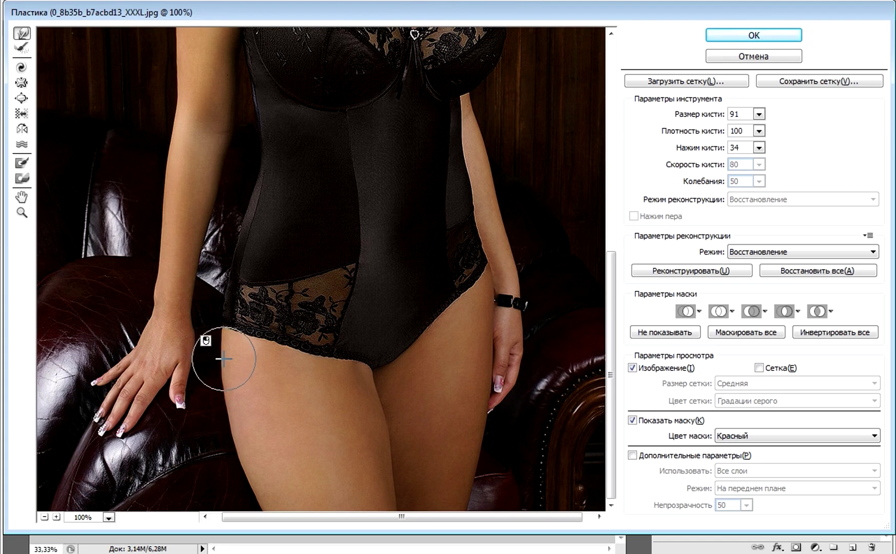
{"action": "mouse_move", "coordinate": [220, 400]}
{"action": "left_mouse_down"}
{"action": "mouse_move", "coordinate": [225, 432]}
{"action": "mouse_move", "coordinate": [248, 481]}
{"action": "mouse_move", "coordinate": [221, 396]}
{"action": "mouse_move", "coordinate": [220, 343]}
{"action": "mouse_move", "coordinate": [232, 251]}
{"action": "mouse_move", "coordinate": [249, 195]}
{"action": "left_mouse_up"}
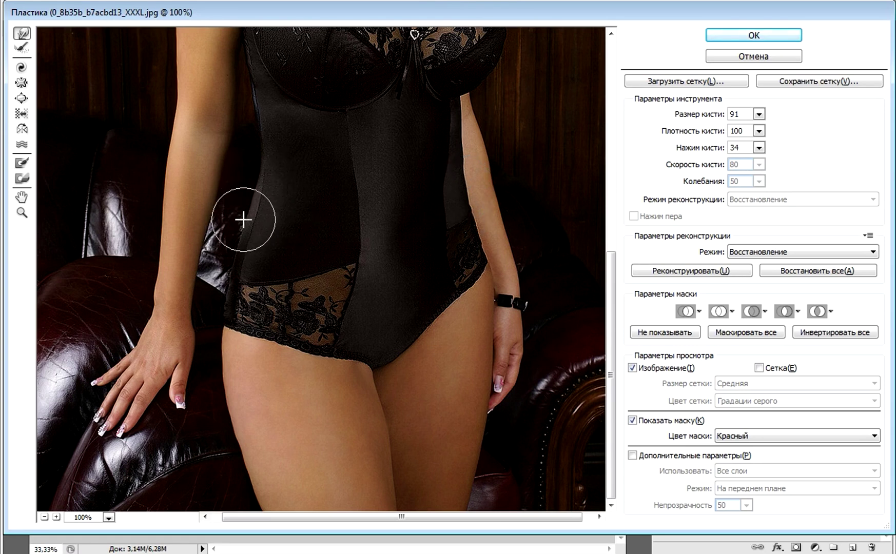
{"action": "left_click_drag", "start_coordinate": [256, 192], "coordinate": [257, 224]}
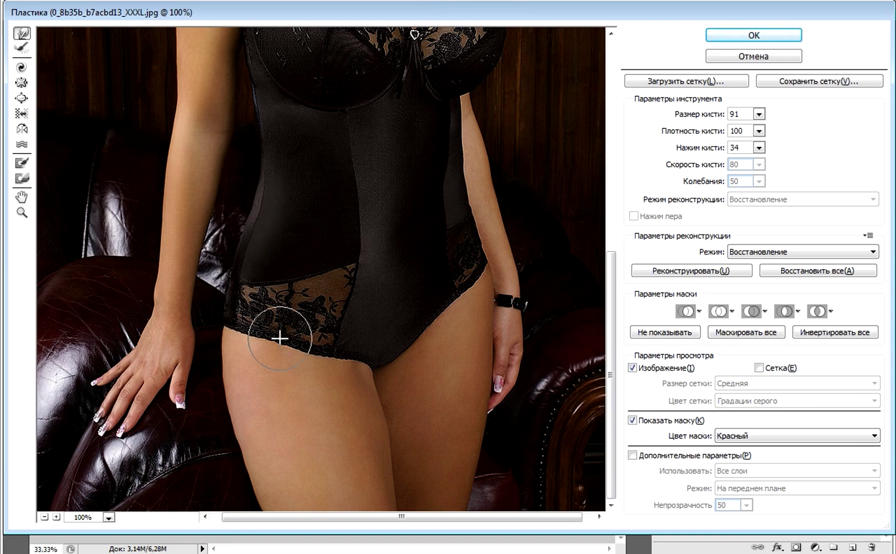
{"action": "mouse_move", "coordinate": [419, 432]}
{"action": "left_mouse_down"}
{"action": "mouse_move", "coordinate": [459, 392]}
{"action": "mouse_move", "coordinate": [459, 369]}
{"action": "left_mouse_up"}
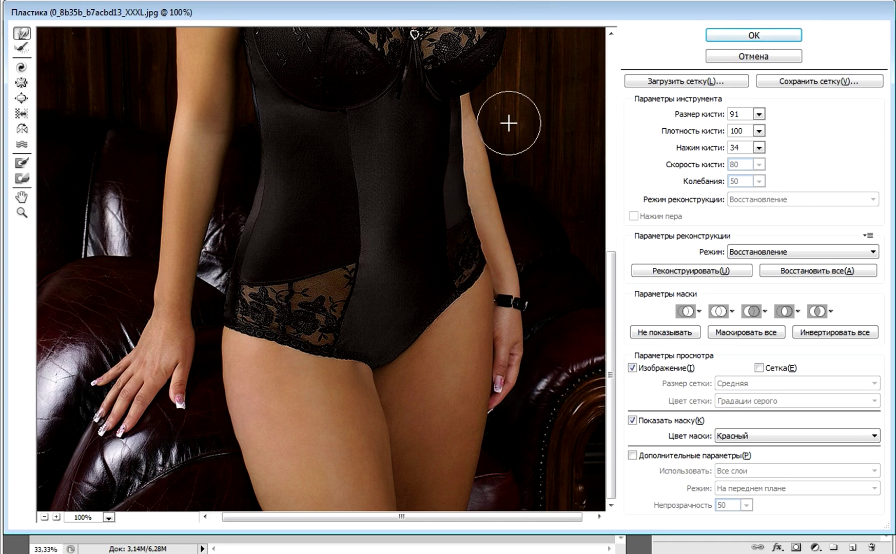
Step: Shrink the bust on the photo's left side with the Pucker tool at brush size 256
{"action": "scroll", "coordinate": [460, 169], "scroll_direction": "up", "scroll_amount": 2}
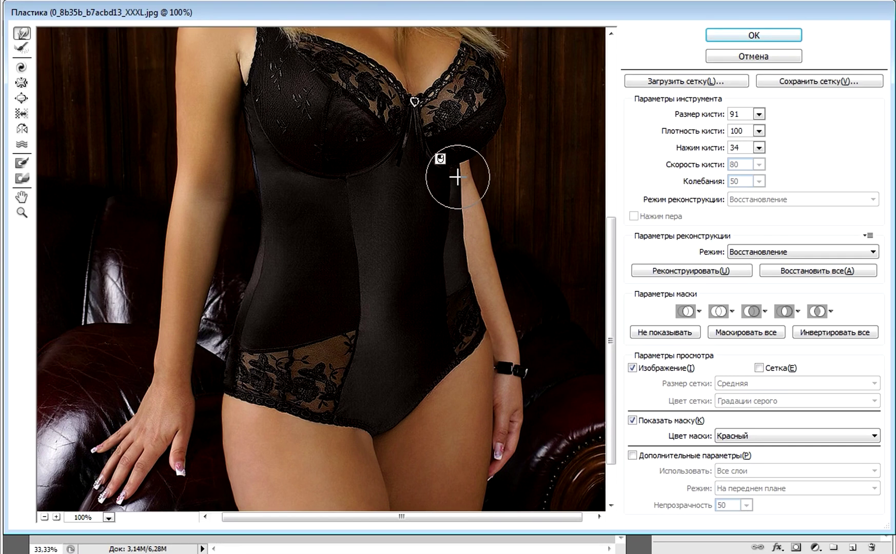
{"action": "scroll", "coordinate": [521, 154], "scroll_direction": "up", "scroll_amount": 4}
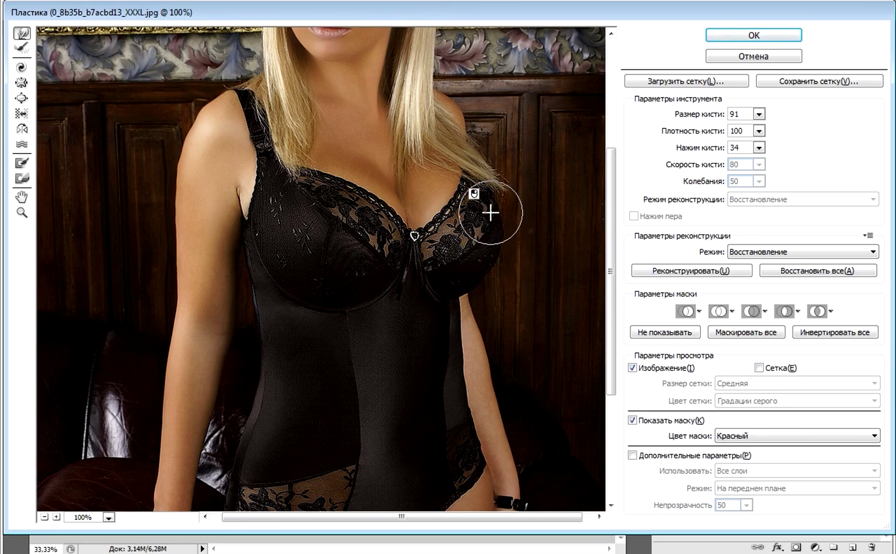
{"action": "left_click", "coordinate": [19, 87]}
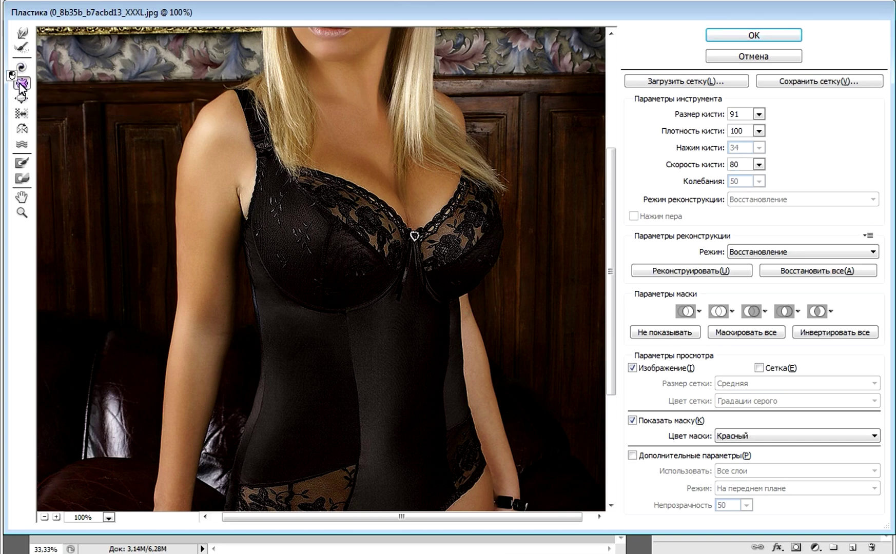
{"action": "left_click", "coordinate": [758, 114]}
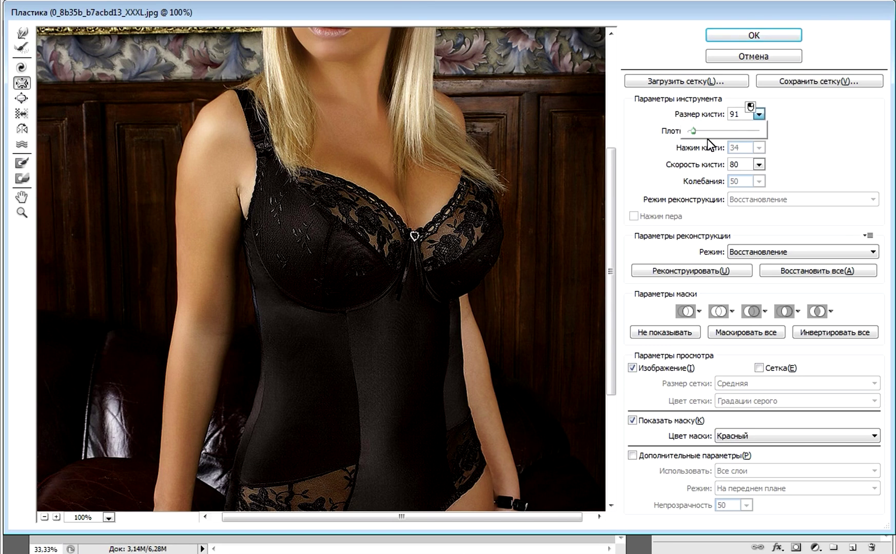
{"action": "mouse_move", "coordinate": [702, 133]}
{"action": "left_mouse_down"}
{"action": "mouse_move", "coordinate": [709, 134]}
{"action": "mouse_move", "coordinate": [697, 135]}
{"action": "left_mouse_up"}
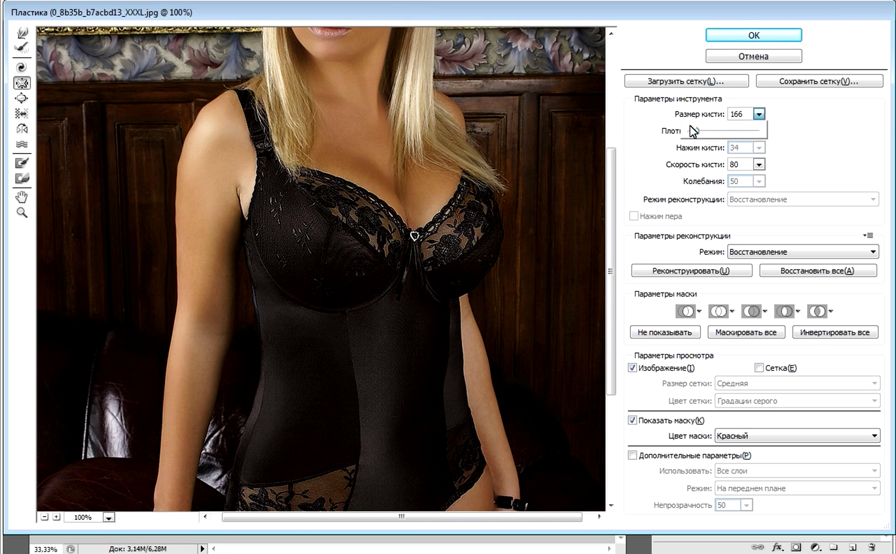
{"action": "left_click_drag", "start_coordinate": [698, 136], "coordinate": [701, 134]}
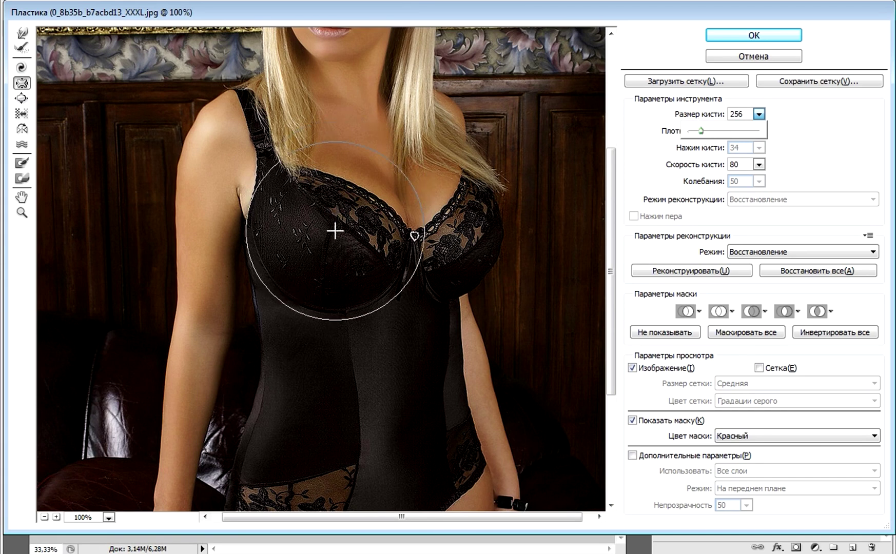
{"action": "left_click", "coordinate": [327, 236]}
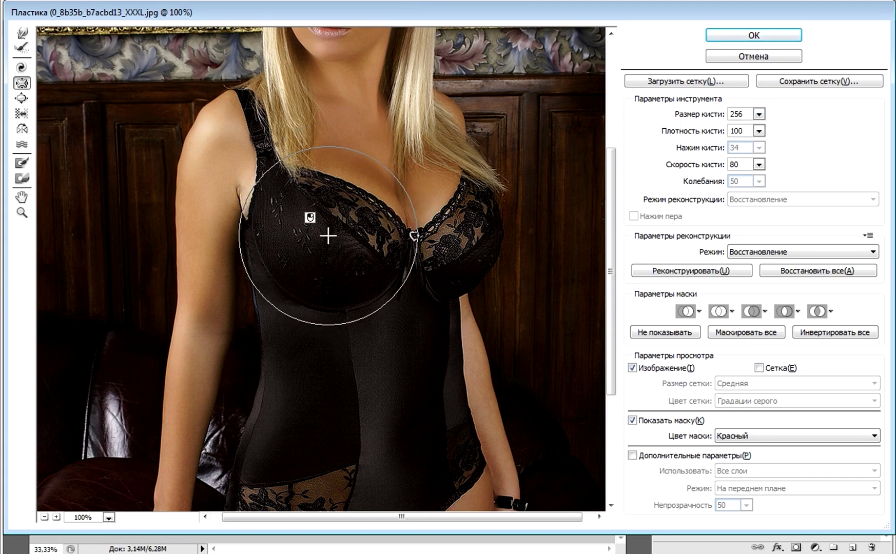
{"action": "left_click", "coordinate": [328, 235]}
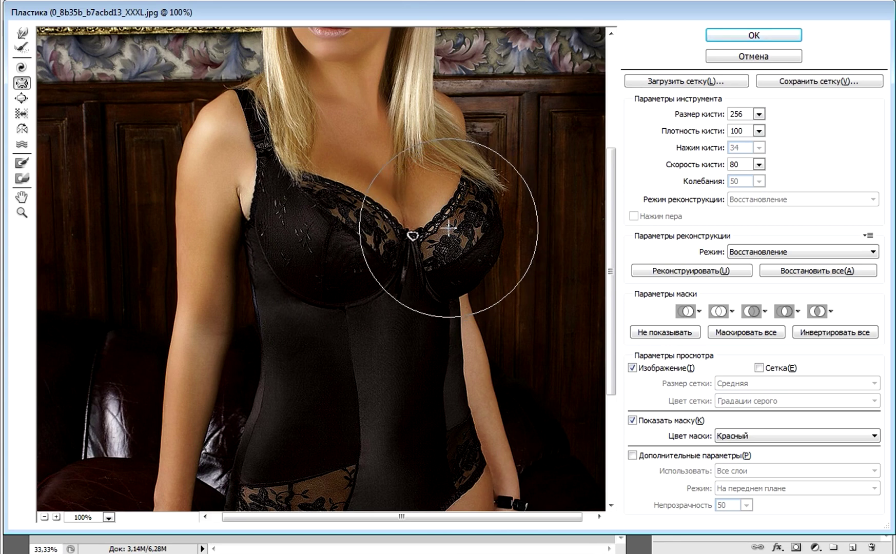
Step: Shrink the bust on the photo's right side with the Pucker tool at brush size 181
{"action": "left_click", "coordinate": [758, 114]}
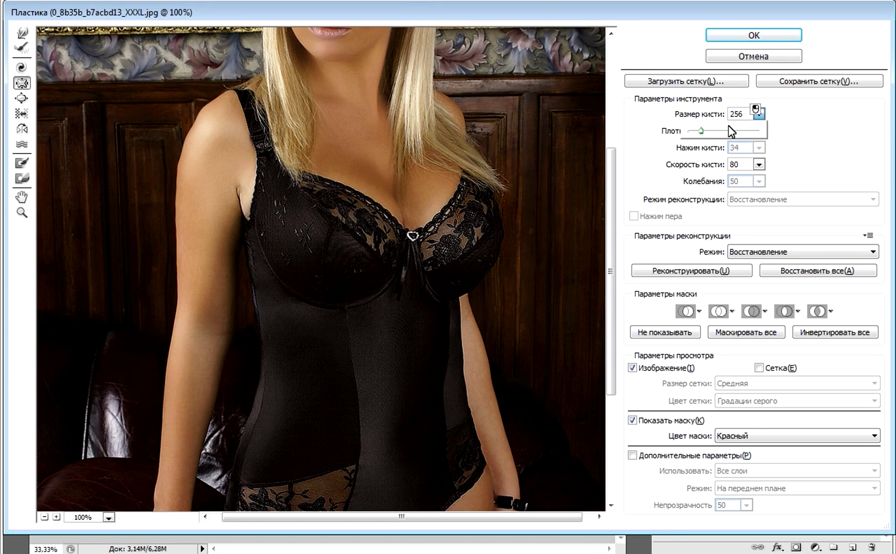
{"action": "left_click_drag", "start_coordinate": [702, 135], "coordinate": [698, 135]}
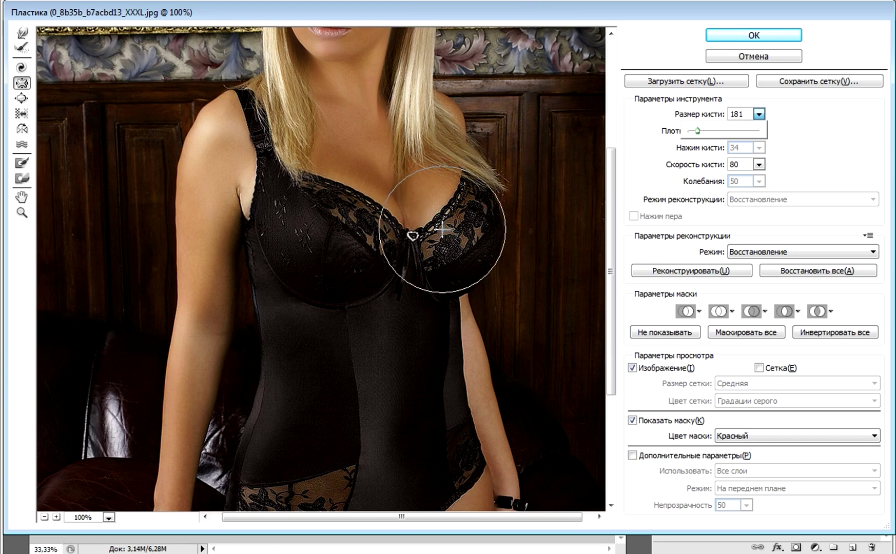
{"action": "left_click", "coordinate": [441, 228]}
{"action": "left_click", "coordinate": [458, 228]}
{"action": "left_click", "coordinate": [452, 226]}
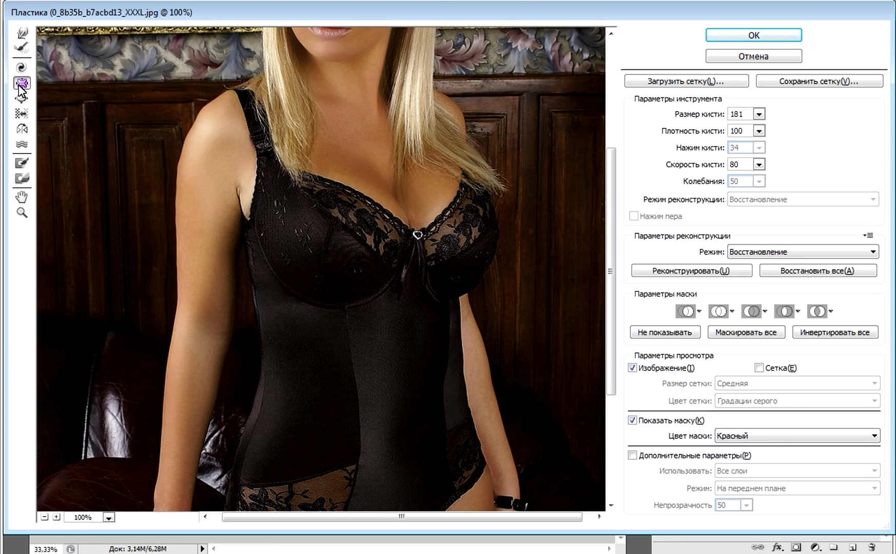
Step: Refine the outer edge of the bust on the photo's right side with Forward Warp at brush size 181
{"action": "left_click", "coordinate": [21, 33]}
{"action": "mouse_move", "coordinate": [479, 236]}
{"action": "left_mouse_down"}
{"action": "mouse_move", "coordinate": [486, 246]}
{"action": "mouse_move", "coordinate": [470, 286]}
{"action": "left_mouse_up"}
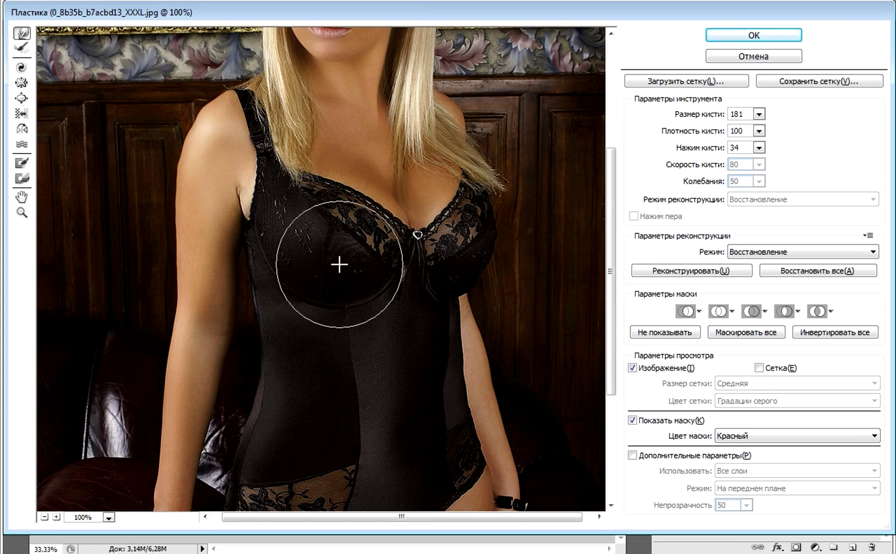
Step: Inspect the reshaped figure from the face down to the thighs in the Liquify preview
{"action": "scroll", "coordinate": [246, 176], "scroll_direction": "up", "scroll_amount": 6}
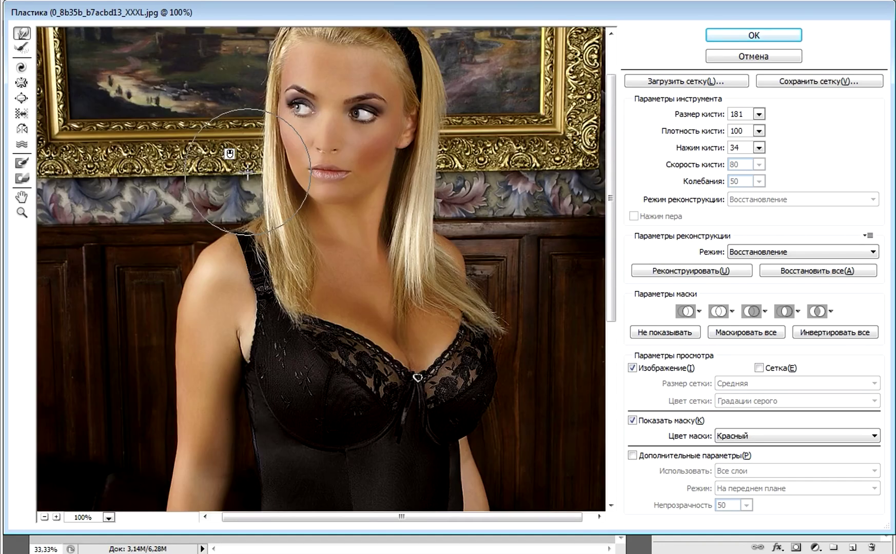
{"action": "scroll", "coordinate": [247, 173], "scroll_direction": "down", "scroll_amount": 12}
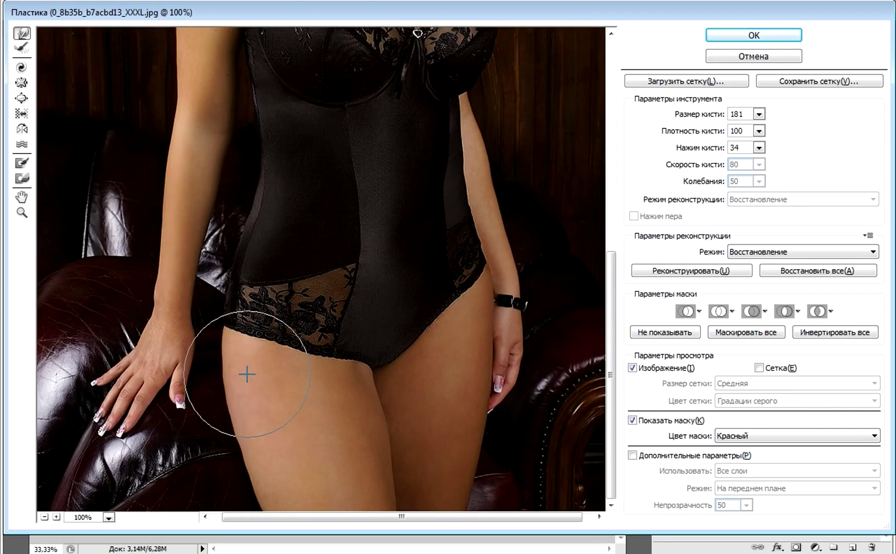
{"action": "scroll", "coordinate": [244, 372], "scroll_direction": "up", "scroll_amount": 3}
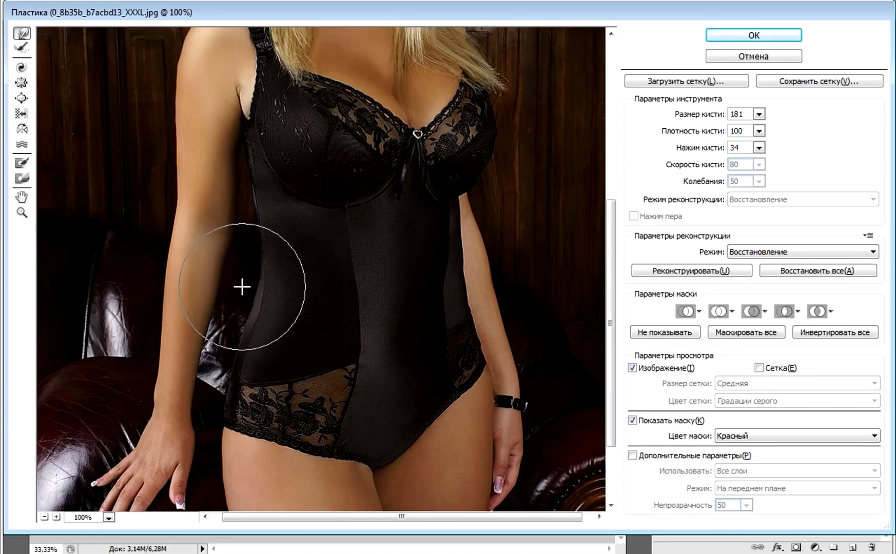
{"action": "scroll", "coordinate": [247, 338], "scroll_direction": "down", "scroll_amount": 2}
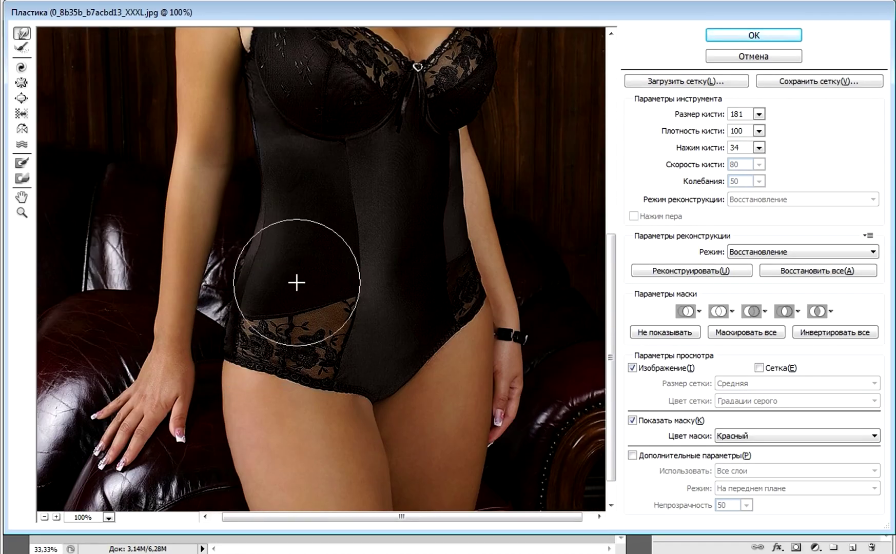
{"action": "scroll", "coordinate": [262, 339], "scroll_direction": "up", "scroll_amount": 11}
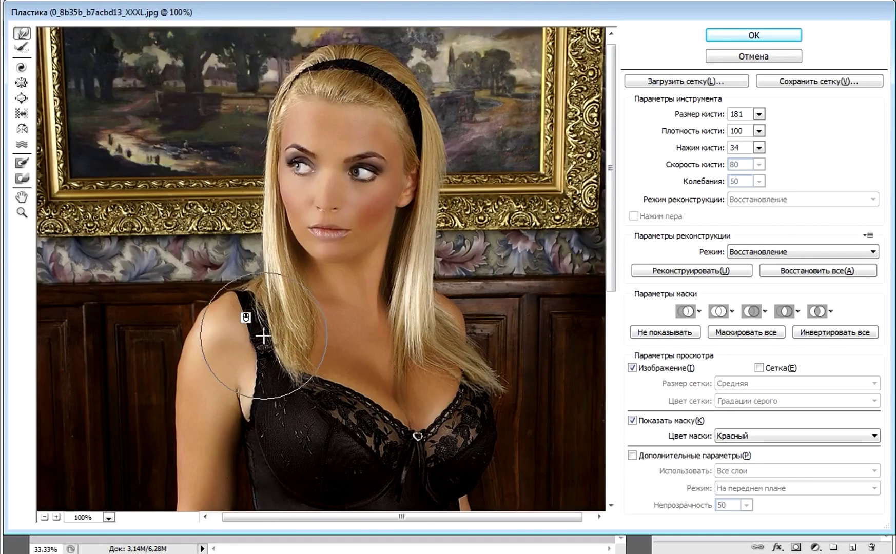
{"action": "scroll", "coordinate": [263, 328], "scroll_direction": "down", "scroll_amount": 12}
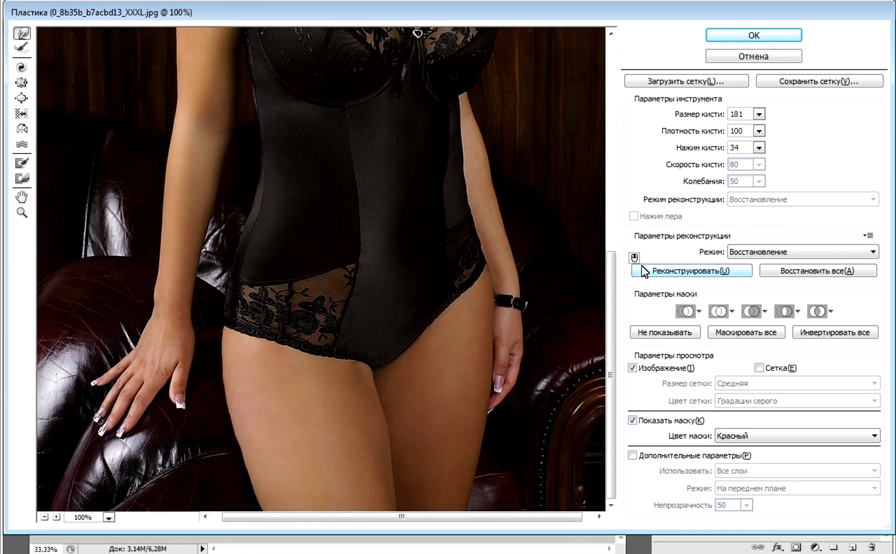
{"action": "scroll", "coordinate": [390, 416], "scroll_direction": "up", "scroll_amount": 11}
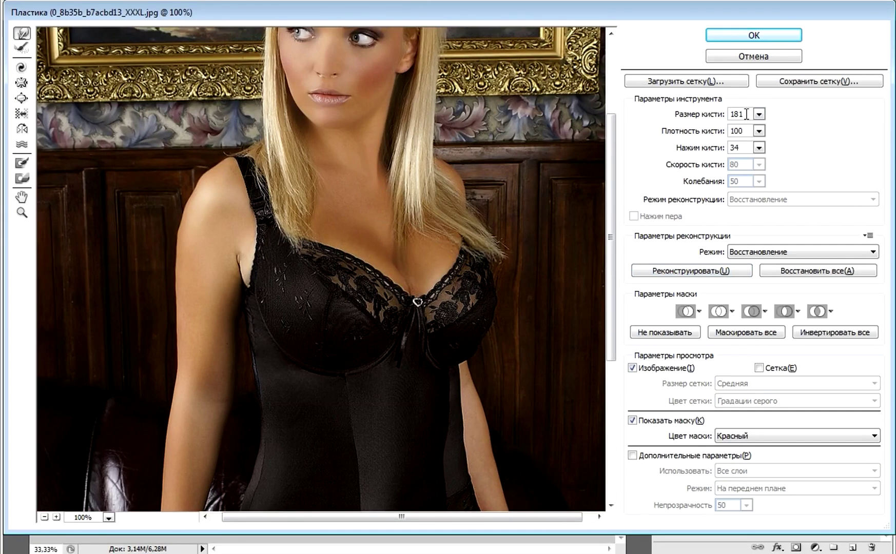
{"action": "left_click", "coordinate": [741, 114]}
{"action": "left_click", "coordinate": [748, 131]}
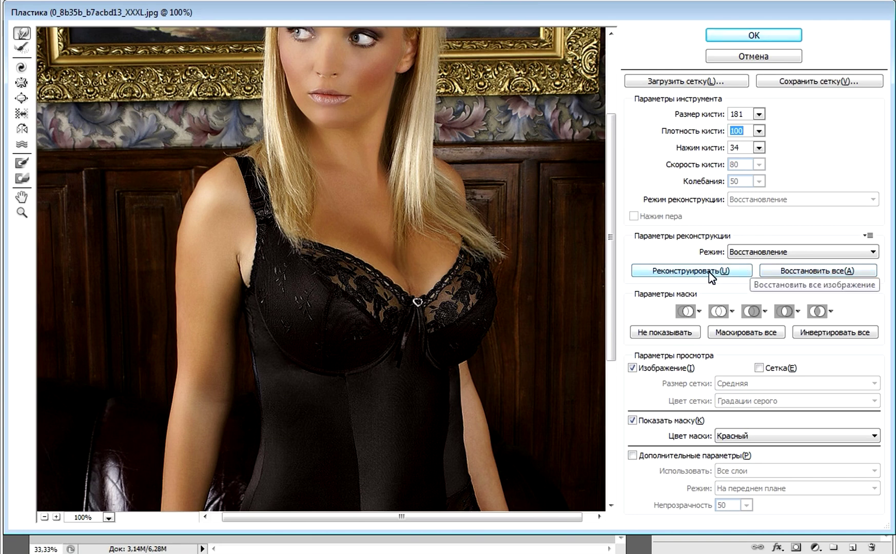
{"action": "left_click", "coordinate": [868, 255]}
{"action": "left_click", "coordinate": [871, 259]}
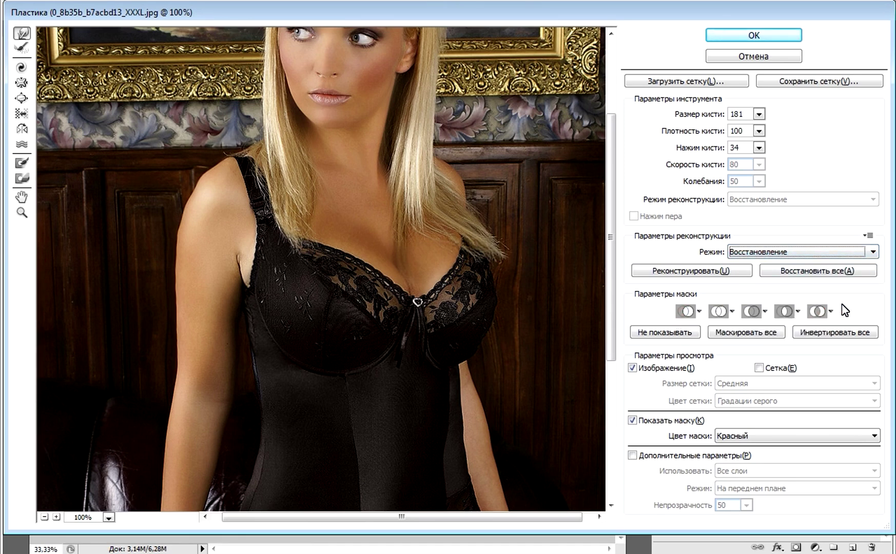
Step: Check the figure once more and apply the Liquify reshaping to the duplicate layer
{"action": "scroll", "coordinate": [844, 310], "scroll_direction": "down", "scroll_amount": 1}
{"action": "scroll", "coordinate": [844, 310], "scroll_direction": "up", "scroll_amount": 1}
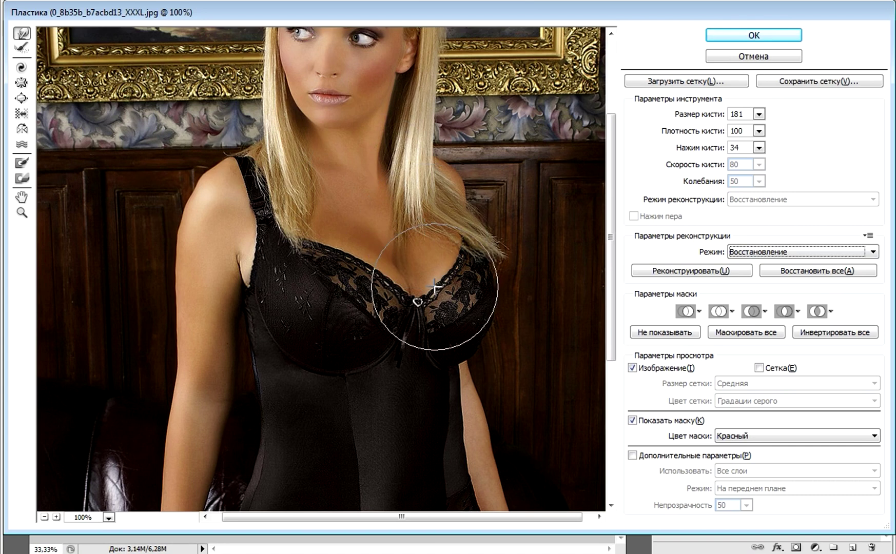
{"action": "scroll", "coordinate": [364, 308], "scroll_direction": "down", "scroll_amount": 4}
{"action": "scroll", "coordinate": [709, 318], "scroll_direction": "up", "scroll_amount": 4}
{"action": "left_click", "coordinate": [721, 30]}
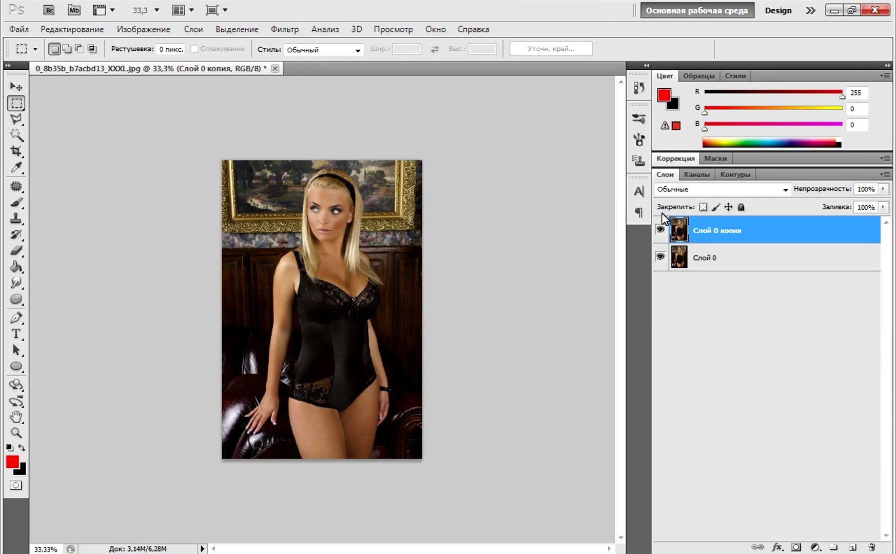
Step: Compare the reshaped figure with the original by repeatedly hiding and showing the duplicate layer
{"action": "left_click", "coordinate": [660, 231]}
{"action": "left_click", "coordinate": [661, 231]}
{"action": "left_click", "coordinate": [661, 231]}
{"action": "left_click", "coordinate": [660, 231]}
{"action": "left_click", "coordinate": [661, 230]}
{"action": "left_click", "coordinate": [661, 230]}
{"action": "left_click", "coordinate": [661, 230]}
{"action": "left_click", "coordinate": [661, 231]}
{"action": "left_click", "coordinate": [661, 231]}
{"action": "left_click", "coordinate": [661, 231]}
{"action": "left_click", "coordinate": [662, 231]}
{"action": "left_click", "coordinate": [661, 231]}
{"action": "left_click", "coordinate": [661, 231]}
{"action": "left_click", "coordinate": [661, 231]}
{"action": "left_click", "coordinate": [661, 231]}
{"action": "left_click", "coordinate": [661, 231]}
Step: Magnify the photo to 66.7% and compare the torso before and after by toggling the duplicate layer's visibility
{"action": "left_click", "coordinate": [16, 433]}
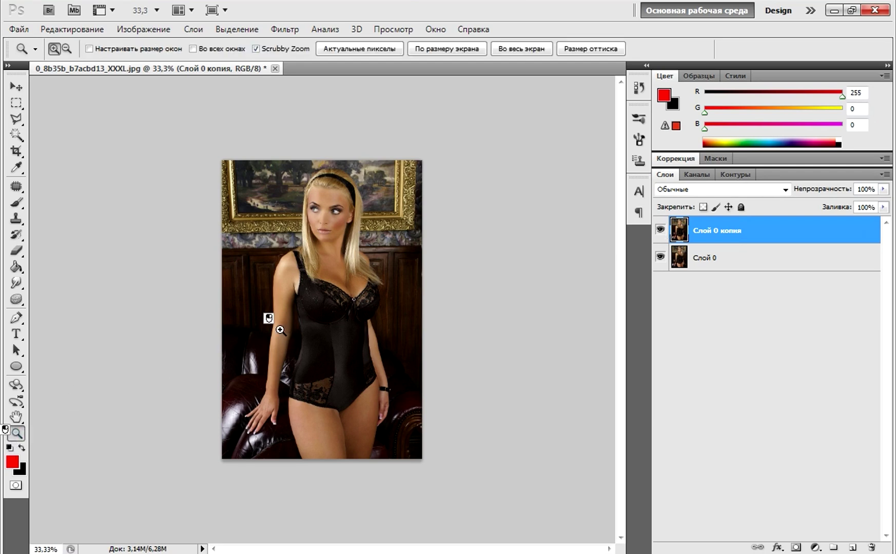
{"action": "left_click", "coordinate": [268, 318]}
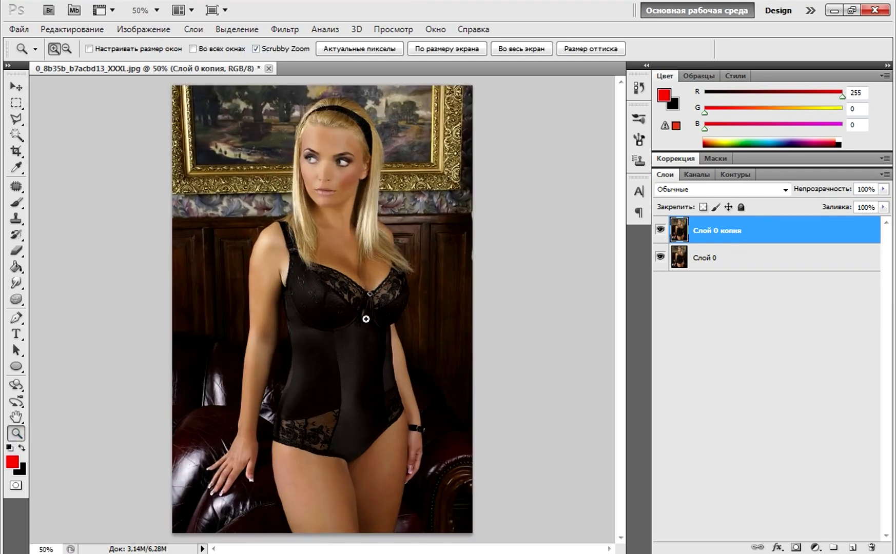
{"action": "left_click", "coordinate": [340, 356]}
{"action": "left_click_drag", "start_coordinate": [623, 257], "coordinate": [620, 279]}
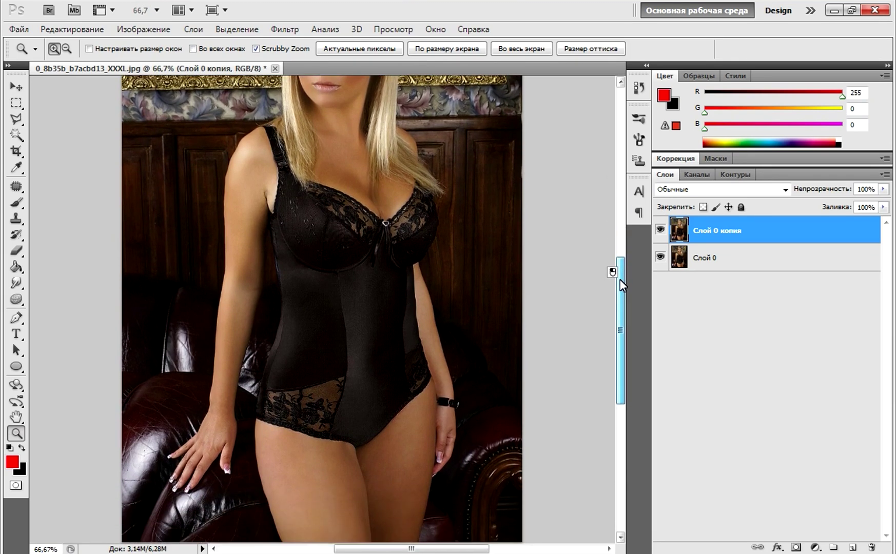
{"action": "left_click", "coordinate": [661, 232]}
{"action": "left_click", "coordinate": [661, 231]}
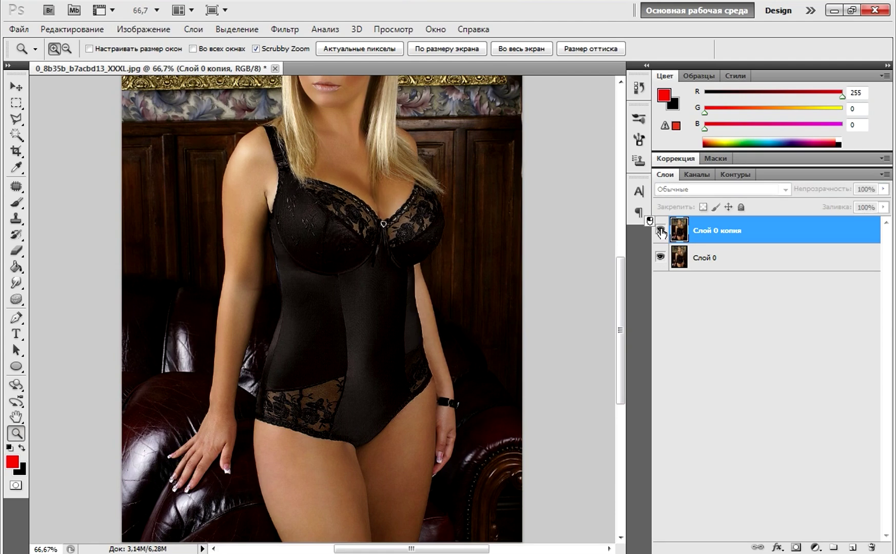
{"action": "left_click", "coordinate": [661, 231]}
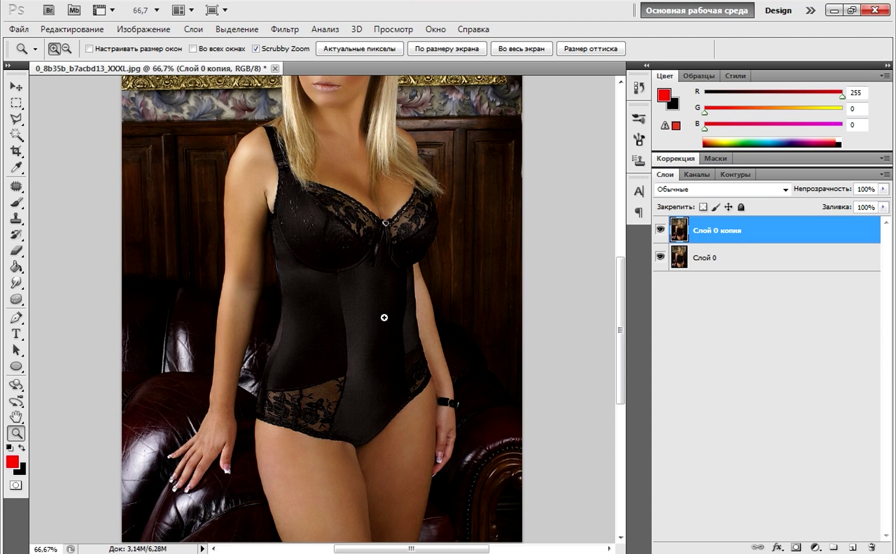